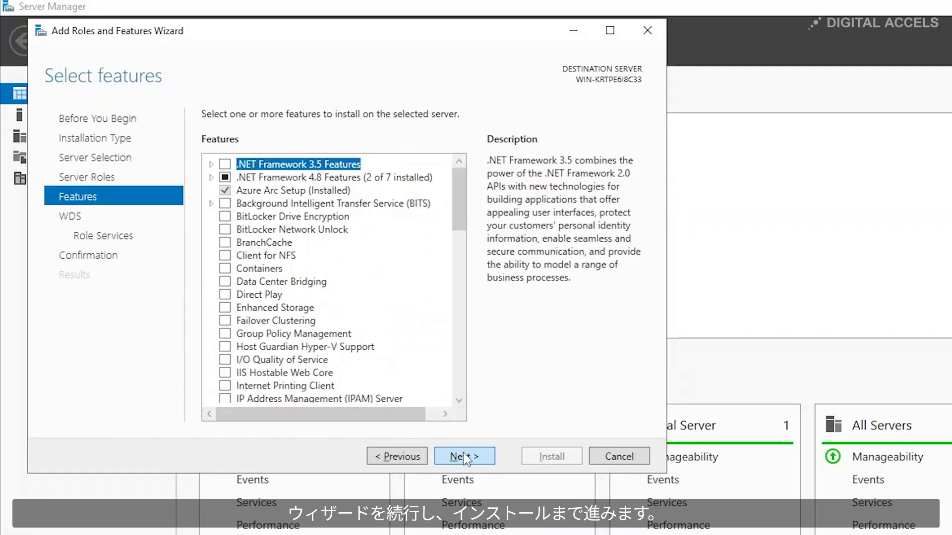
# - Install the Windows Deployment Services role with the Deployment Server and Transport Server role services, keeping the default features, and close the wizard
pyautogui.click(466, 459)
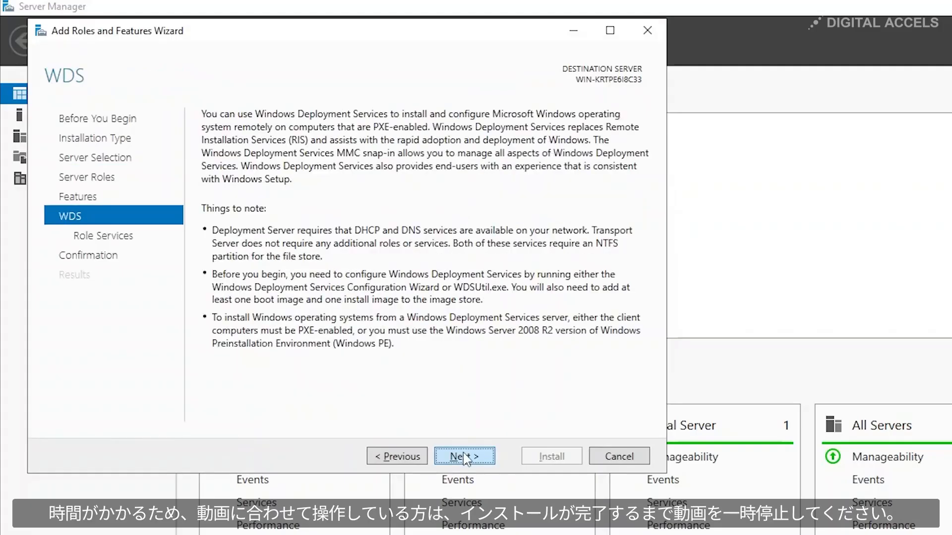
pyautogui.click(466, 458)
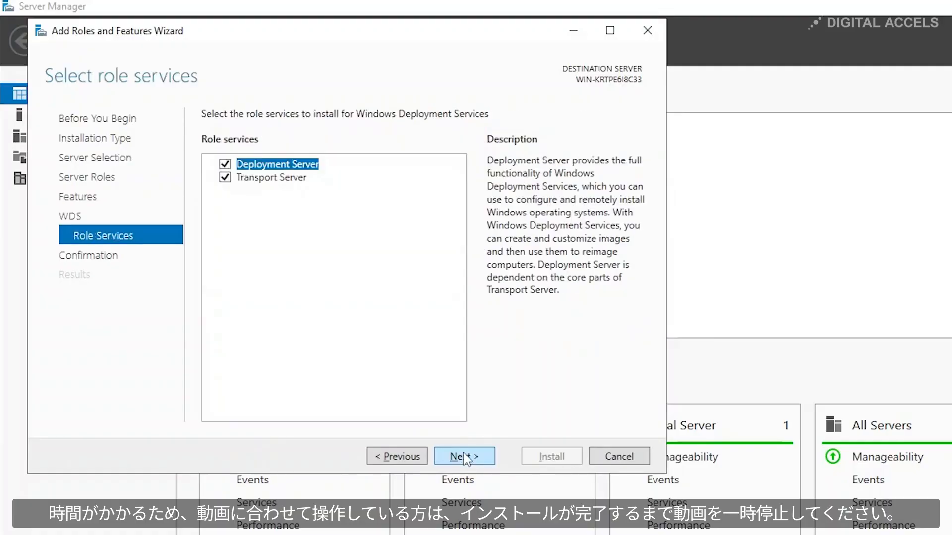
pyautogui.click(466, 458)
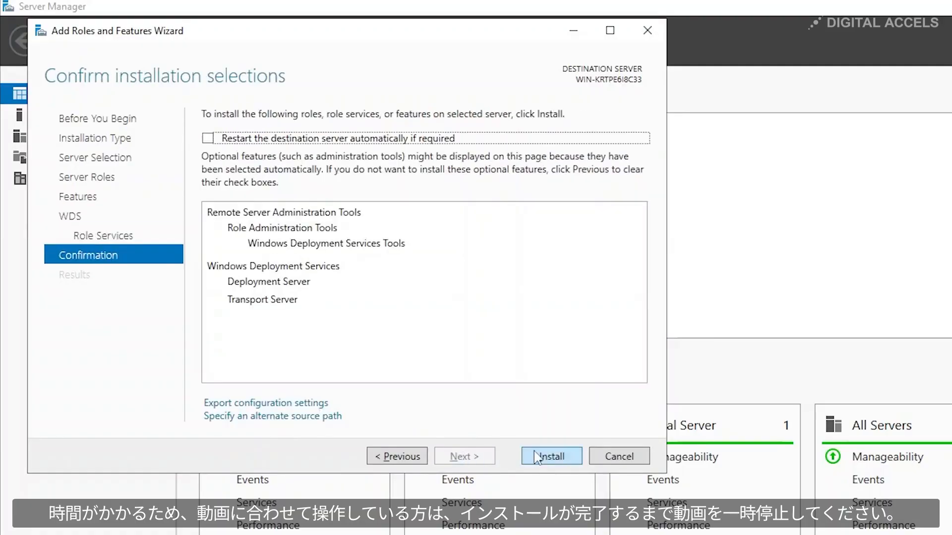
pyautogui.click(549, 459)
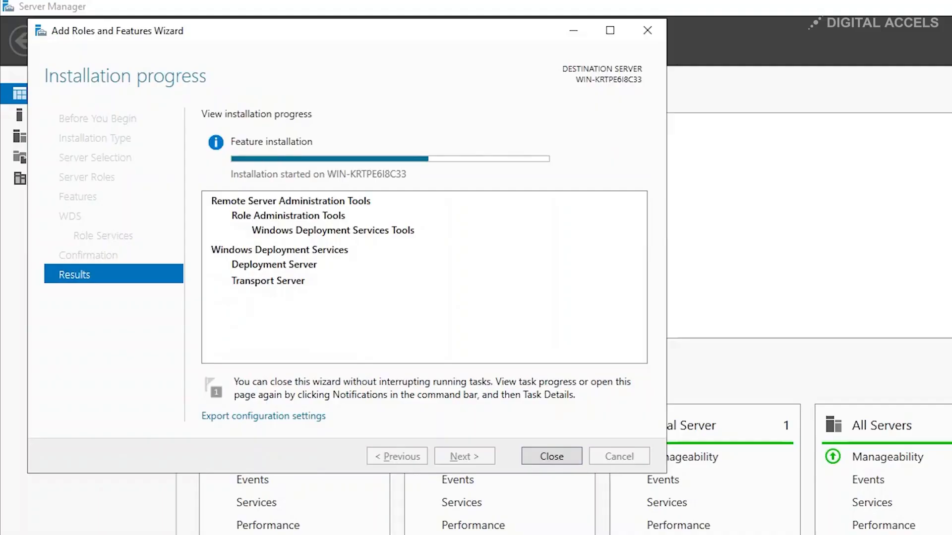
pyautogui.click(552, 455)
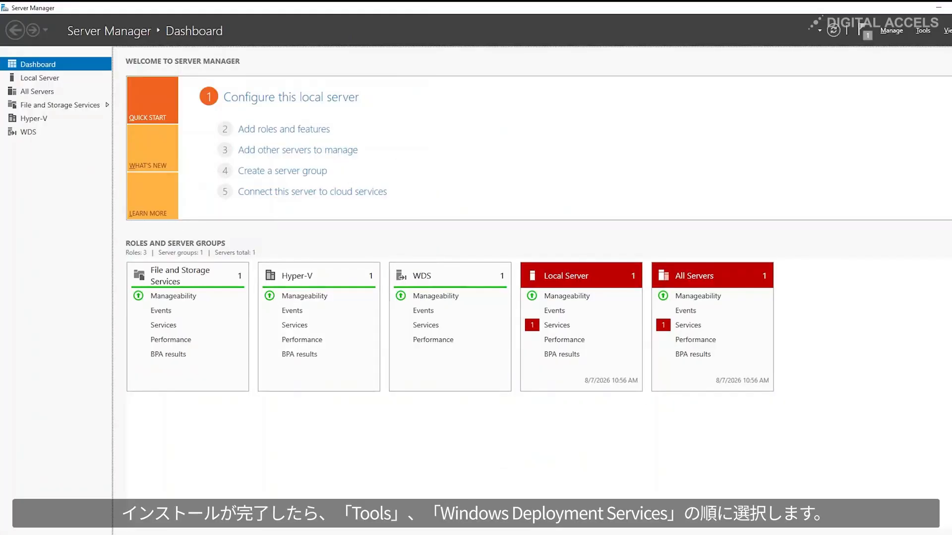
# - Open the Windows Deployment Services console from Server Manager and expand its Servers node
pyautogui.click(922, 30)
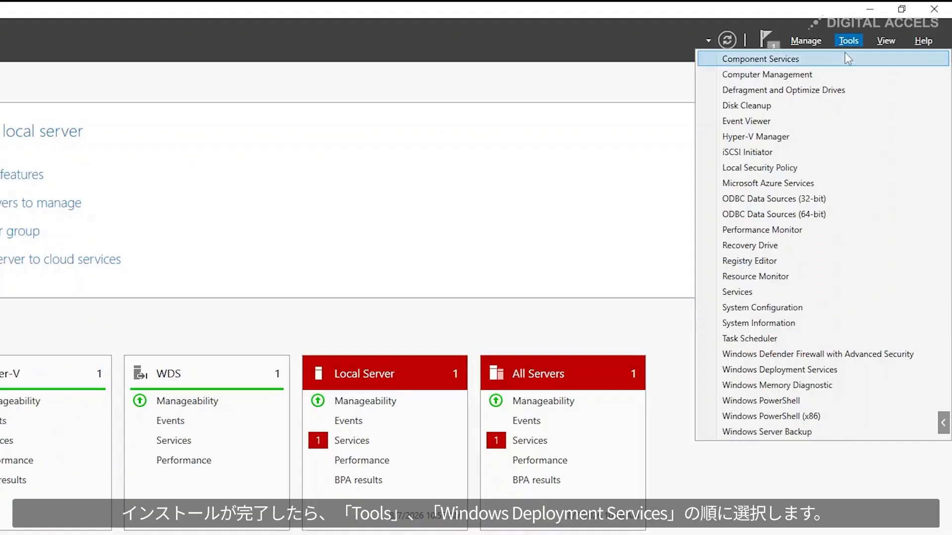
pyautogui.click(815, 370)
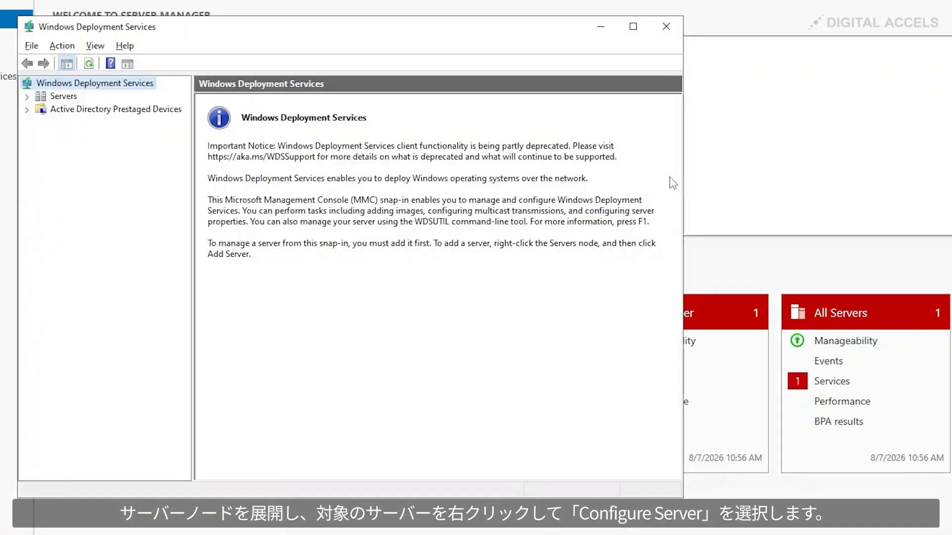
pyautogui.click(26, 97)
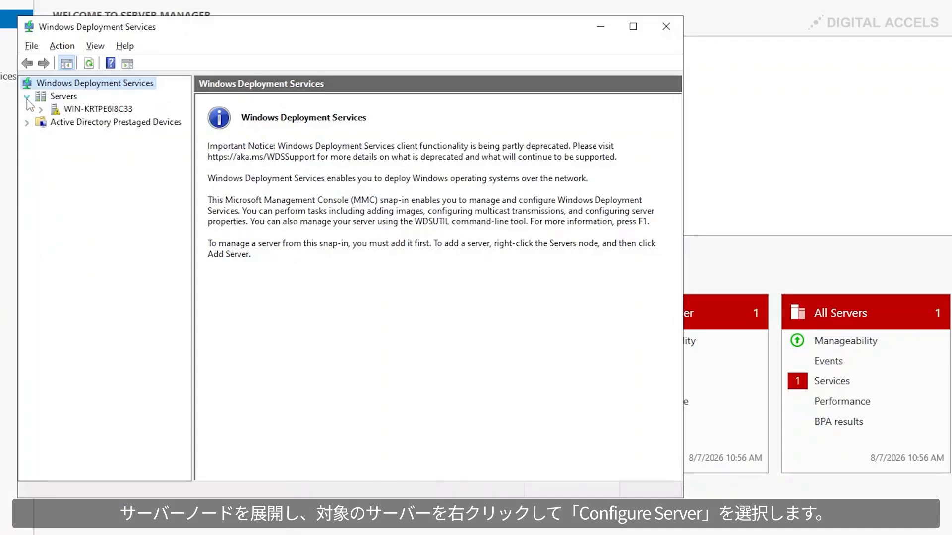
# - Start configuring the server listed under Servers and set its install option to Standalone server
pyautogui.rightClick(77, 109)
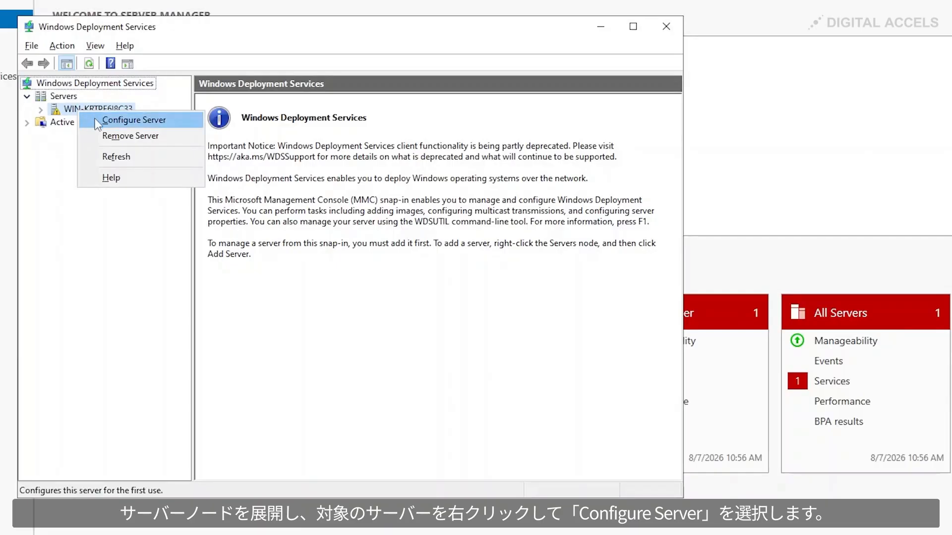
pyautogui.click(95, 120)
pyautogui.click(687, 459)
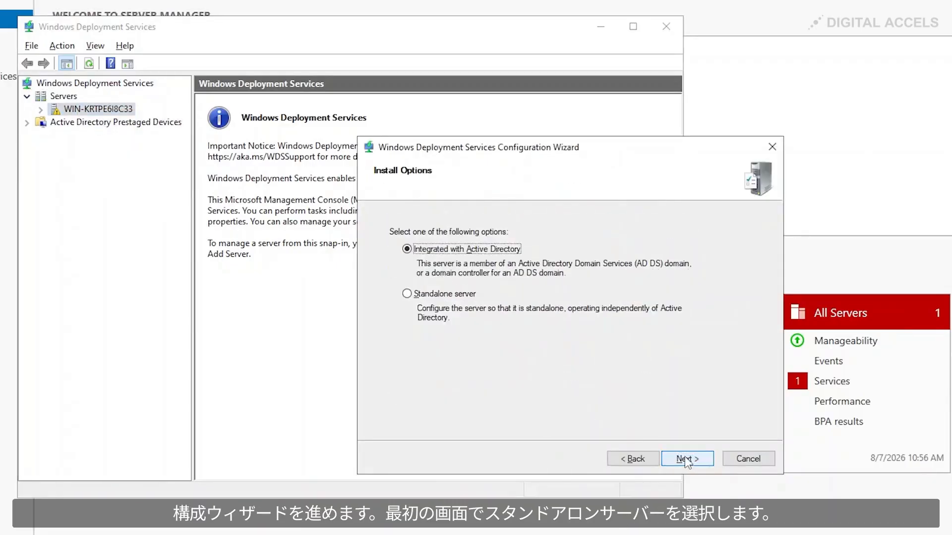
pyautogui.click(435, 295)
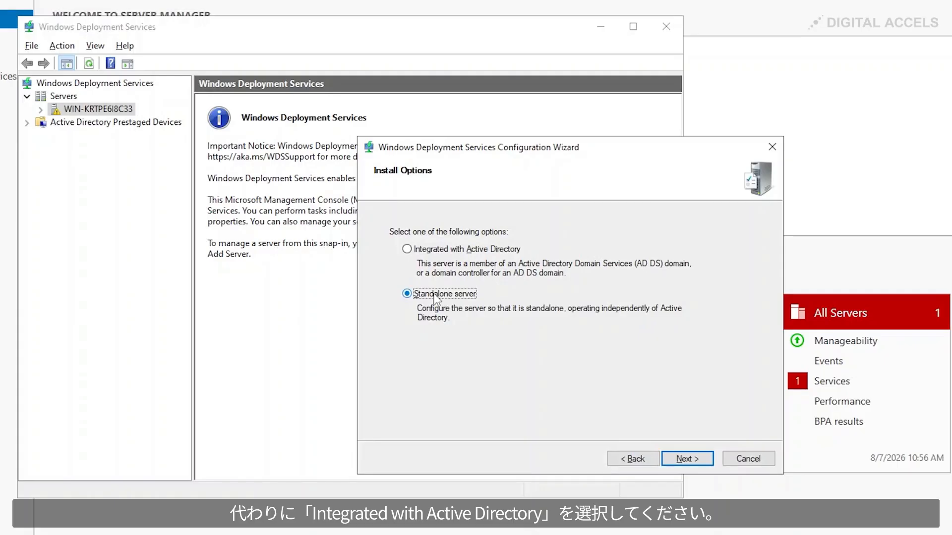
pyautogui.click(679, 460)
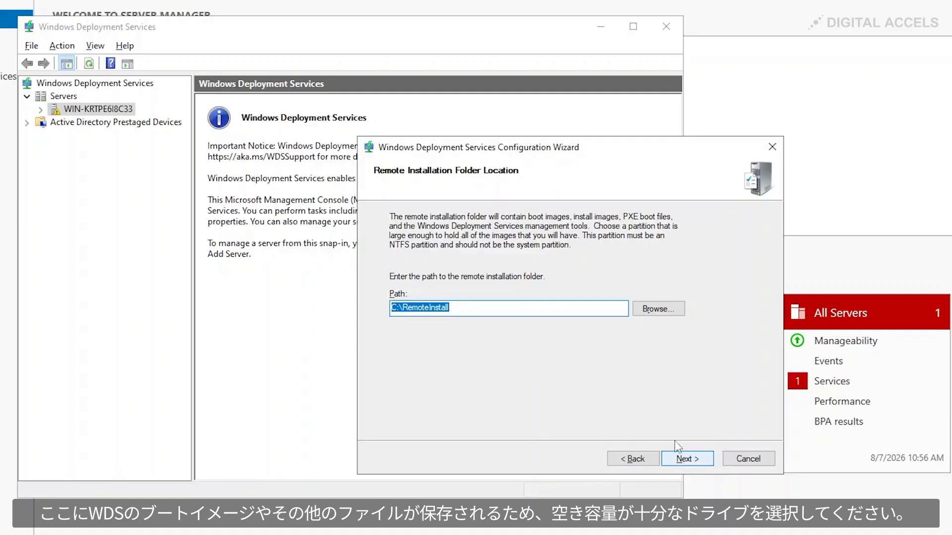
# - Create a folder named Images on the VM Files (H:) drive and use it as the remote installation folder
pyautogui.click(667, 308)
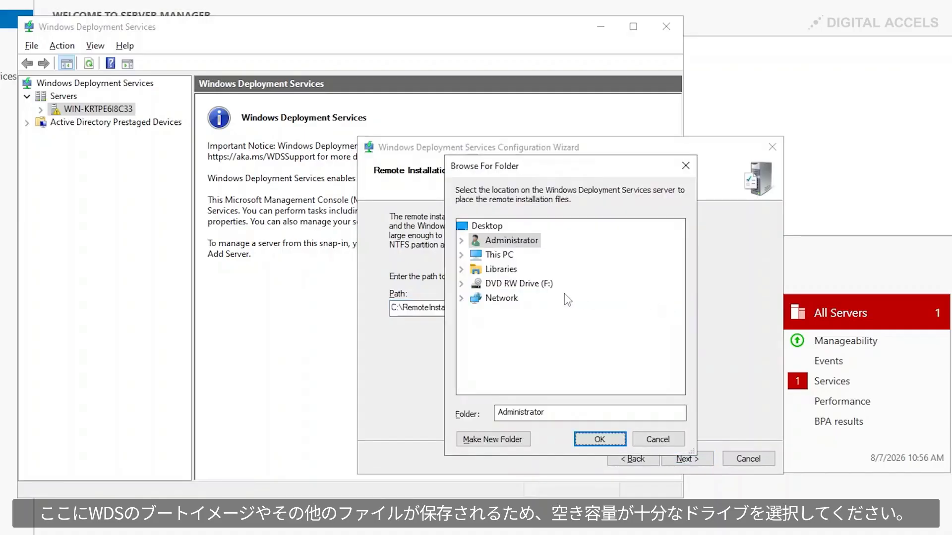
pyautogui.click(461, 255)
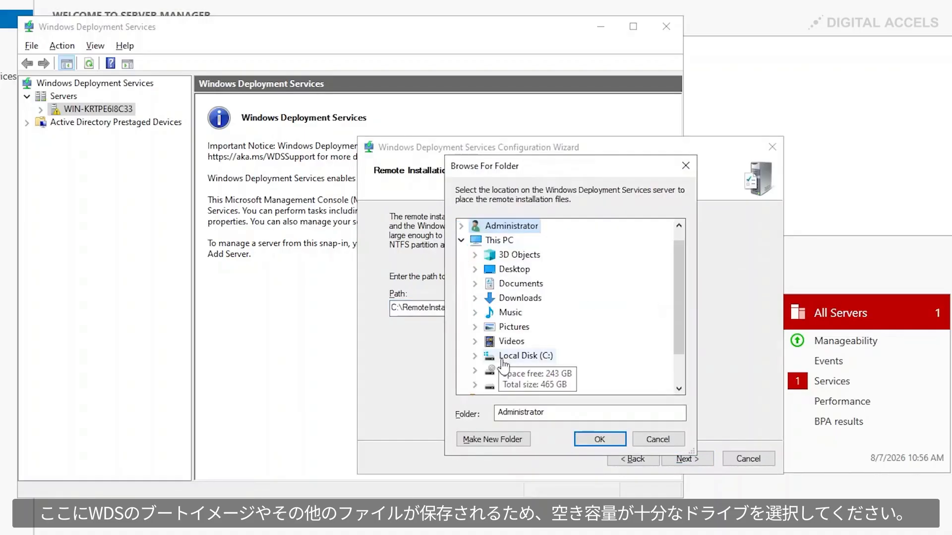
pyautogui.scroll(-1, 500, 376)
pyautogui.click(509, 342)
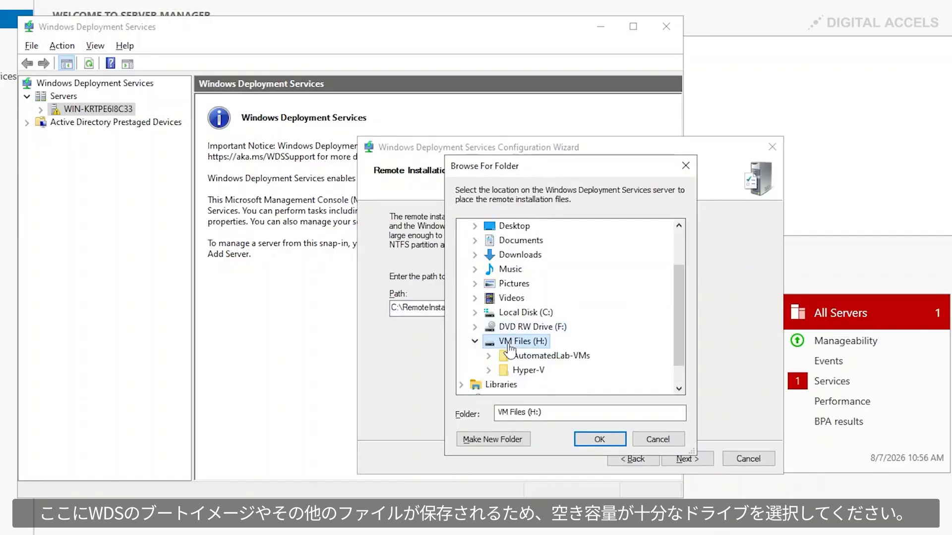
pyautogui.click(512, 440)
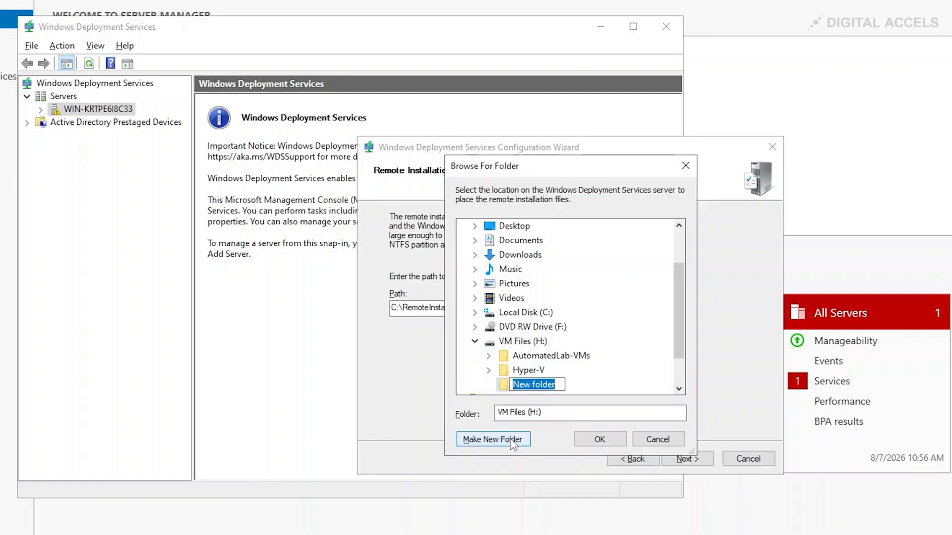
pyautogui.write('Images')
pyautogui.click(595, 439)
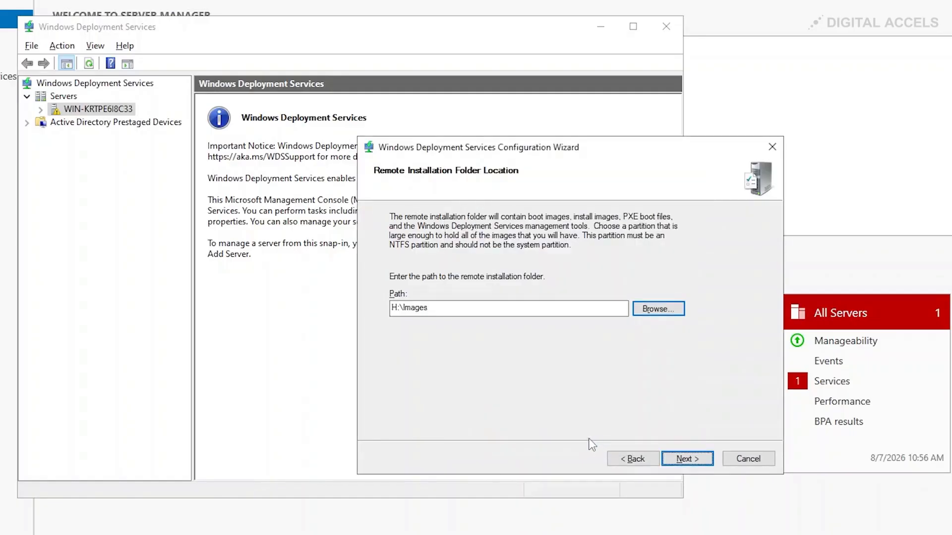
pyautogui.click(702, 464)
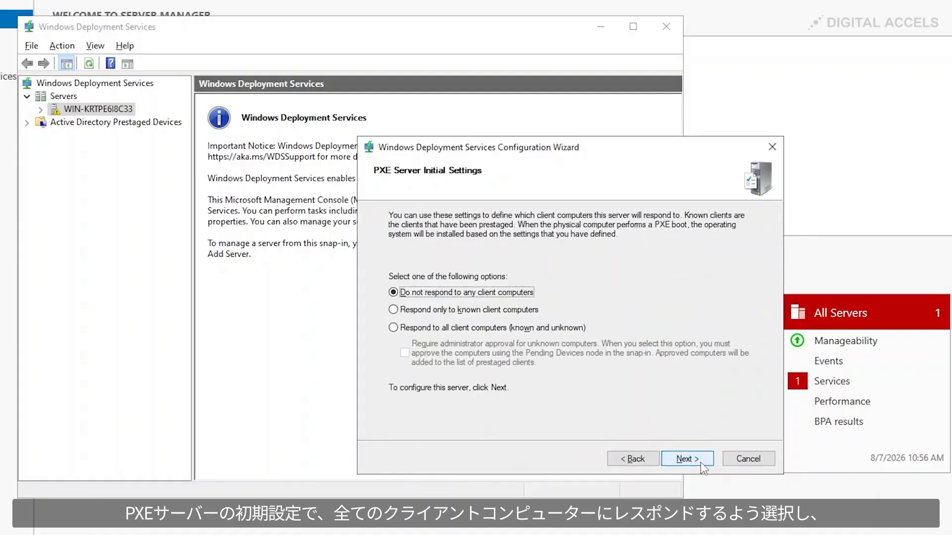
# - Set the PXE server to respond to all client computers (known and unknown) and disable adding images to the server now
pyautogui.click(503, 327)
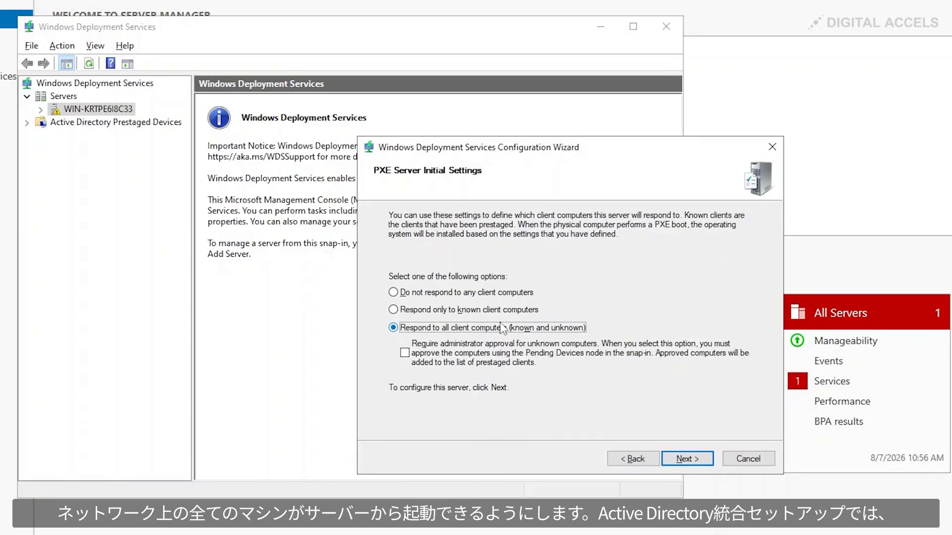
pyautogui.click(694, 456)
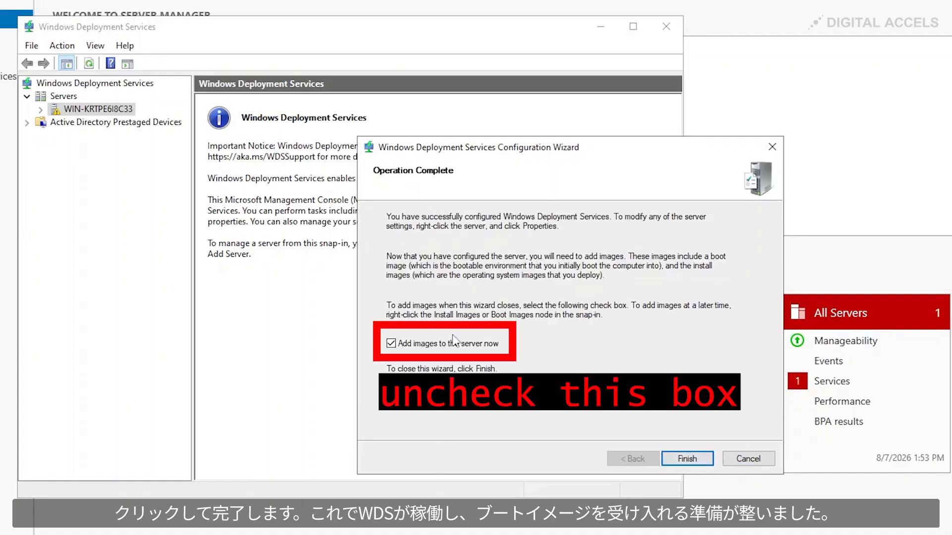
pyautogui.click(391, 346)
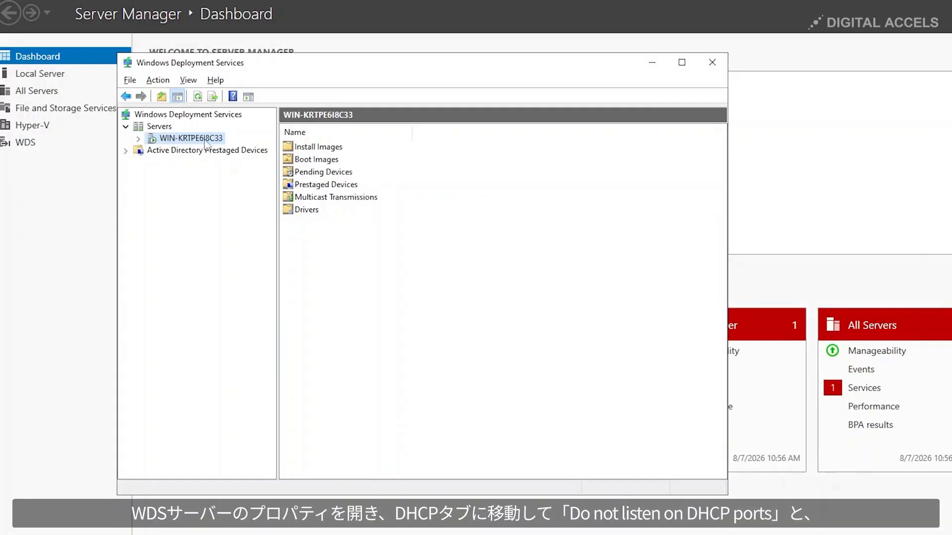
# - In the WDS server's DHCP properties, enable not listening on DHCP ports and configuring DHCP options to indicate a PXE server
pyautogui.rightClick(204, 143)
pyautogui.click(235, 148)
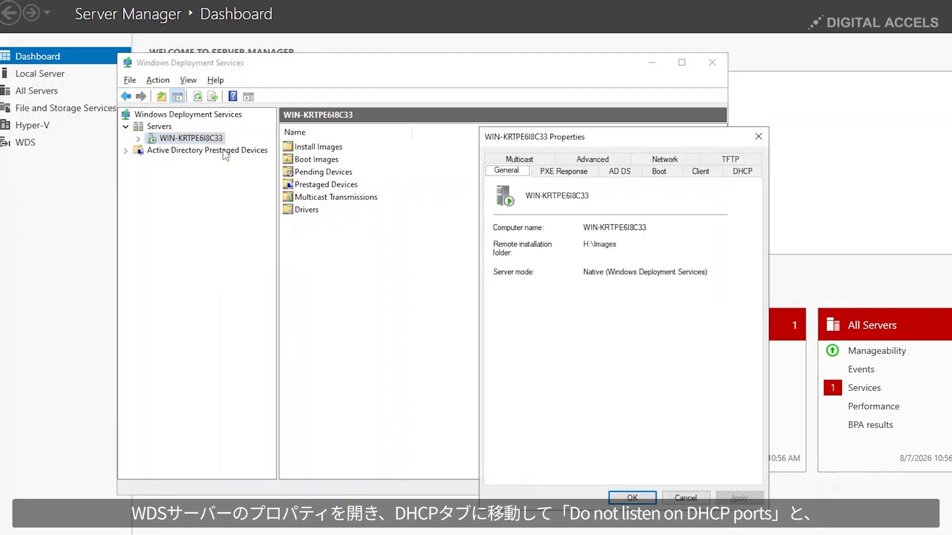
pyautogui.click(730, 170)
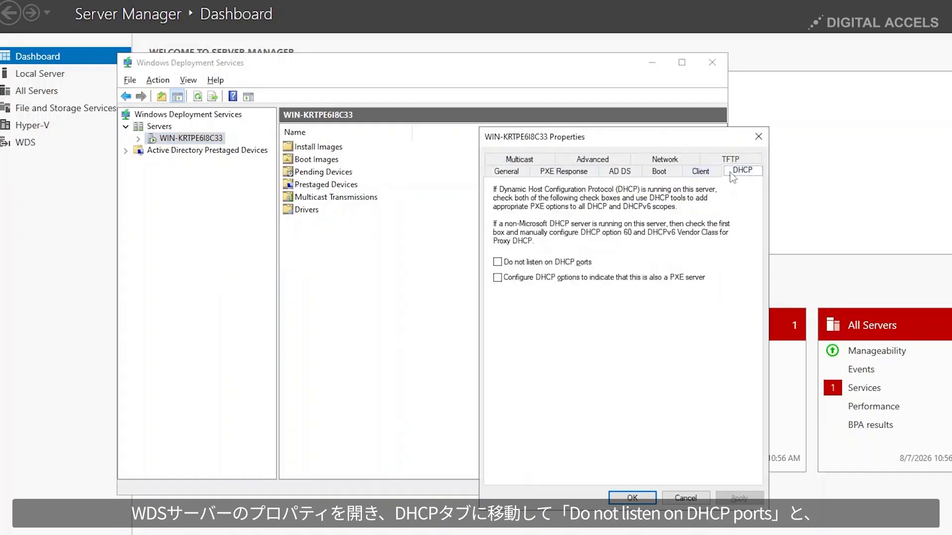
pyautogui.click(501, 262)
pyautogui.click(498, 278)
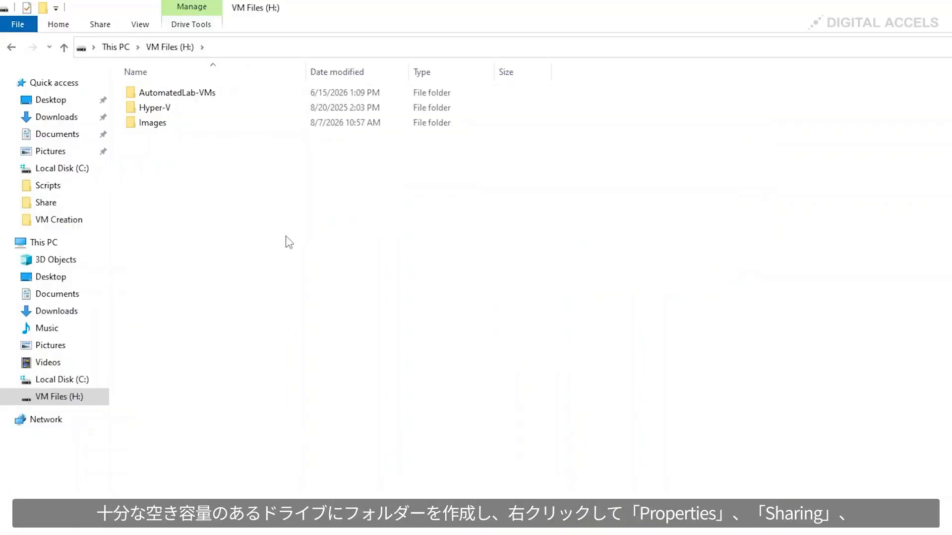
# - In File Explorer, create a folder named WIM on the VM Files (H:) drive
pyautogui.hotkey('ctrl', 'shift', 'n')
pyautogui.write('WIM')
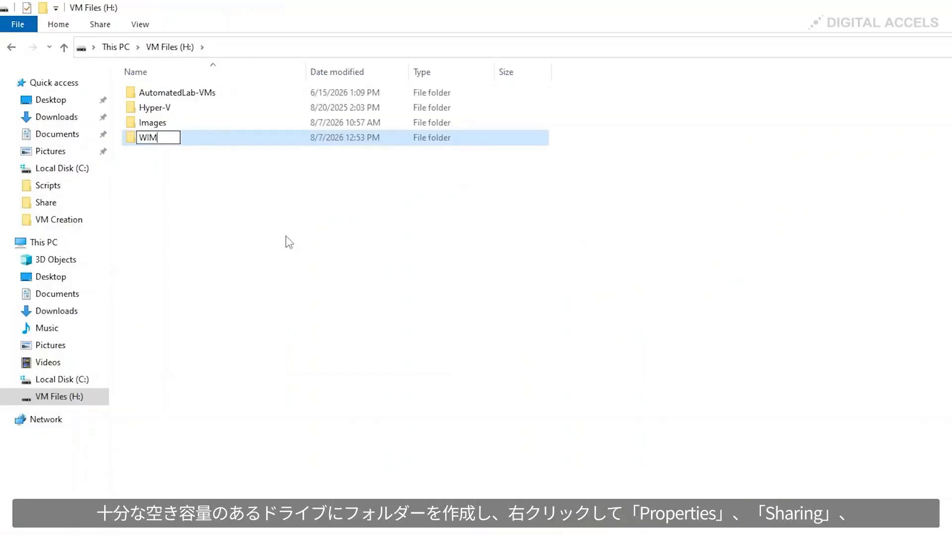
pyautogui.press('Return')
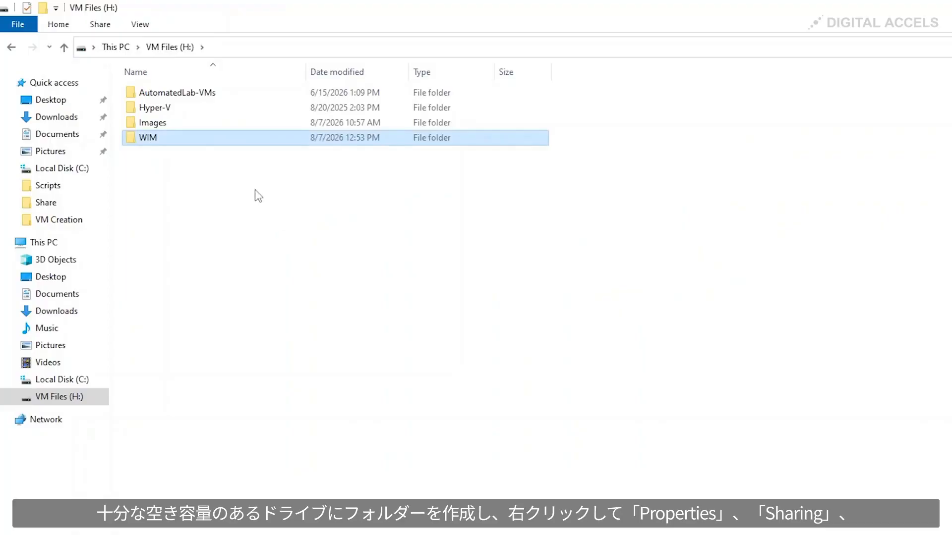
# - Enable advanced sharing for the WIM folder, using WIM as the share name
pyautogui.rightClick(222, 140)
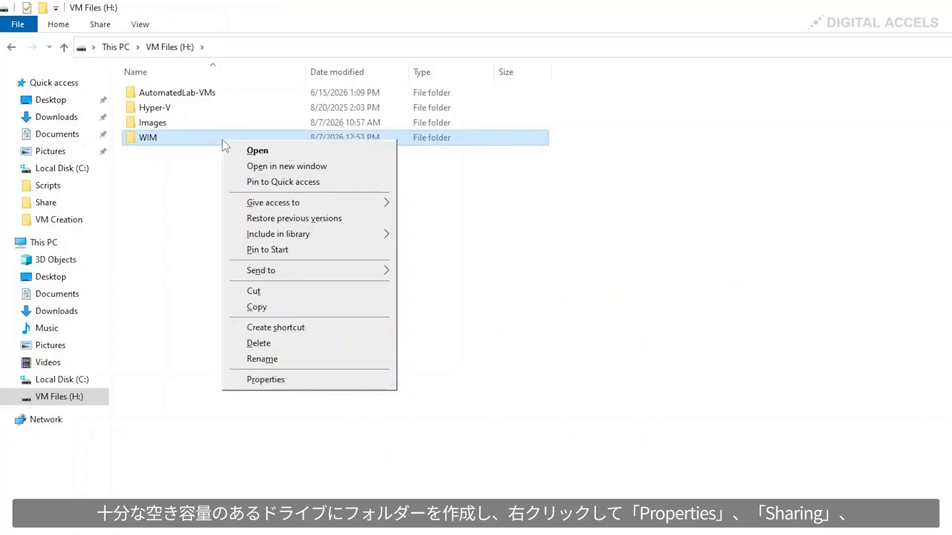
pyautogui.click(258, 379)
pyautogui.click(284, 176)
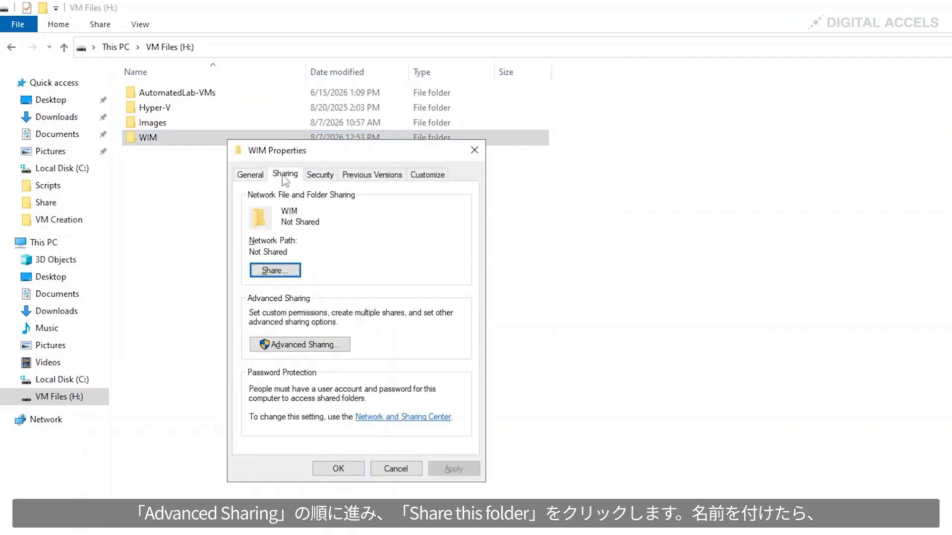
pyautogui.click(295, 343)
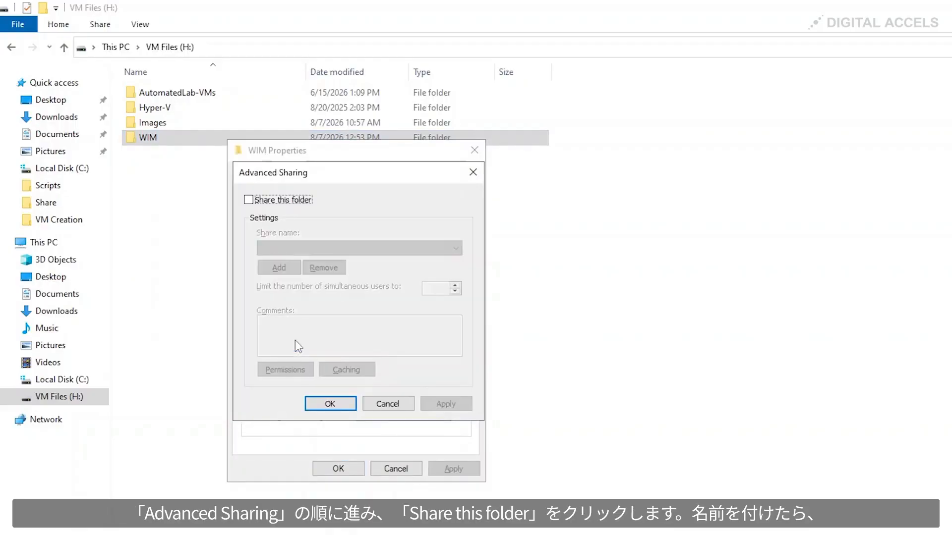
pyautogui.click(262, 201)
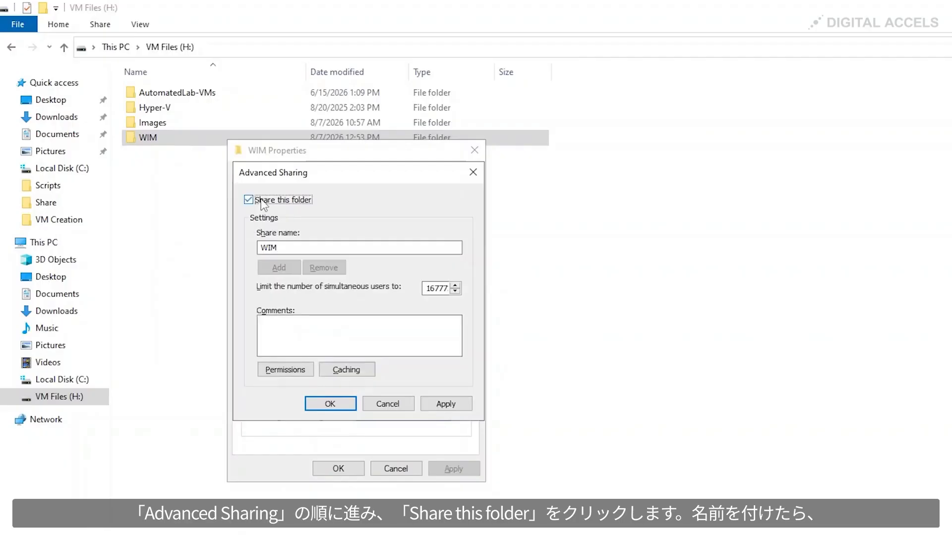
pyautogui.doubleClick(269, 242)
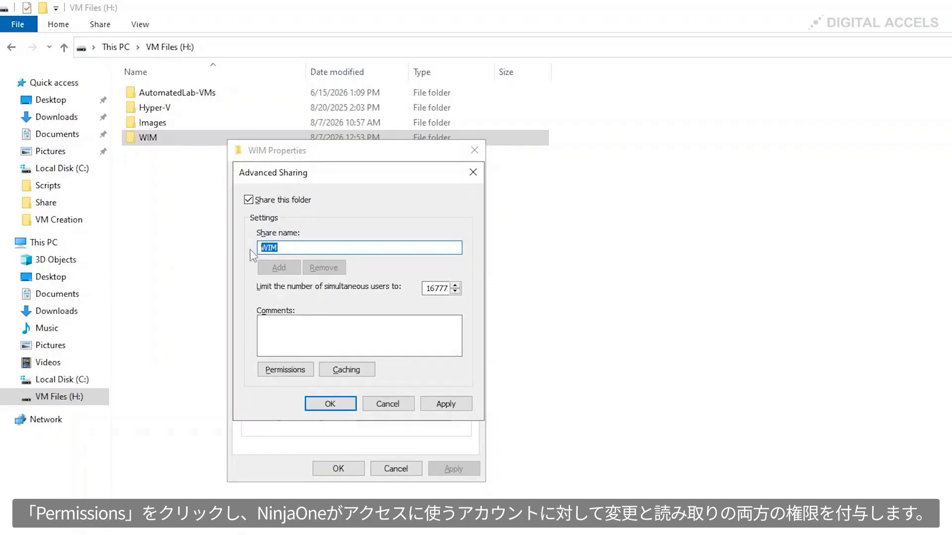
# - Remove Everyone from the WIM share permissions and add the Administrator account
pyautogui.click(288, 371)
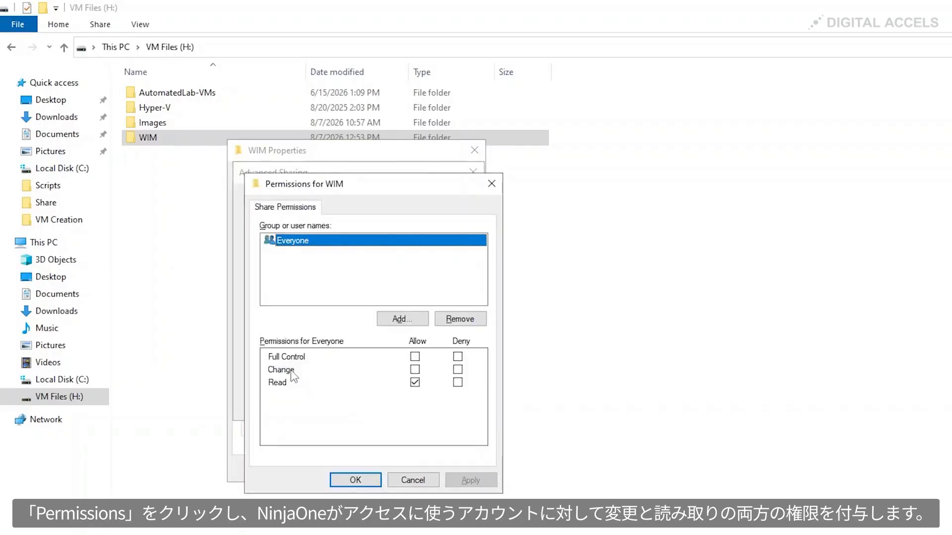
pyautogui.click(455, 320)
pyautogui.click(411, 320)
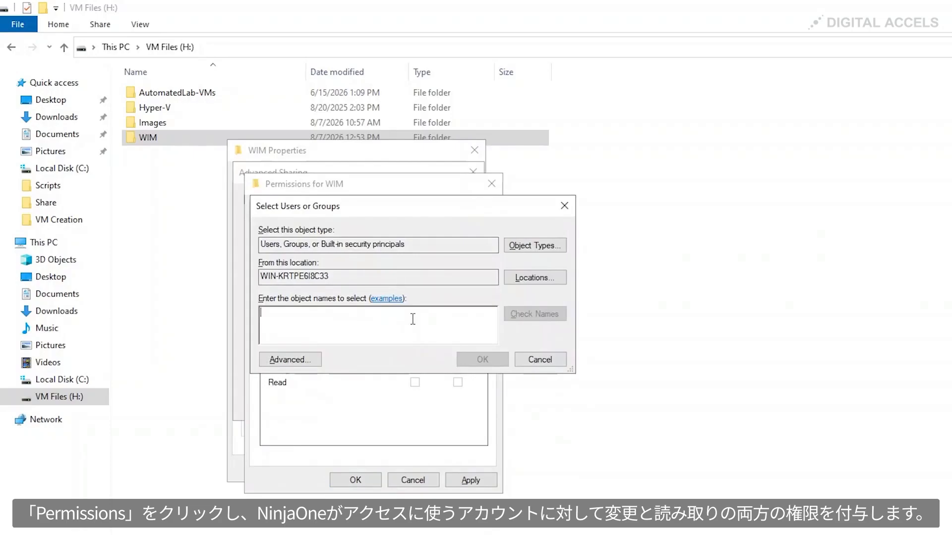
pyautogui.write('Administrators')
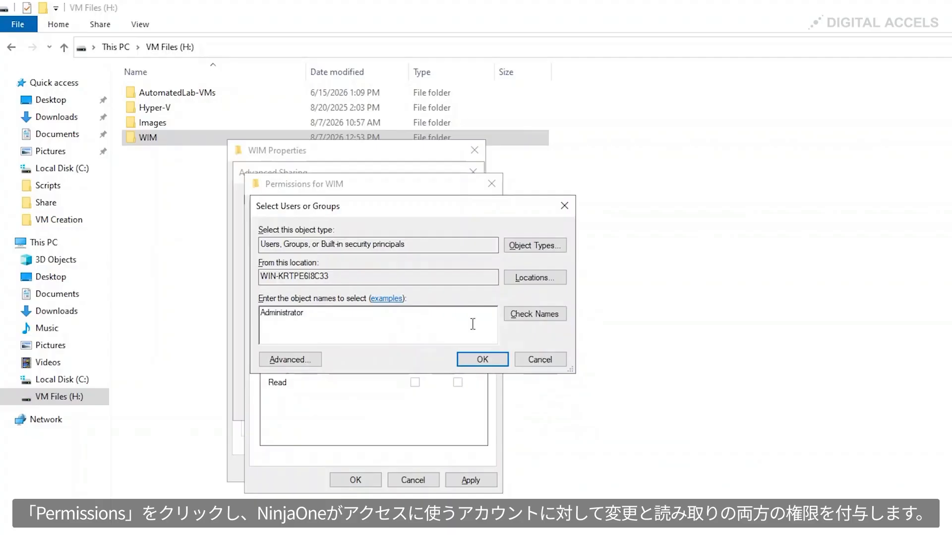
pyautogui.click(530, 314)
pyautogui.click(484, 360)
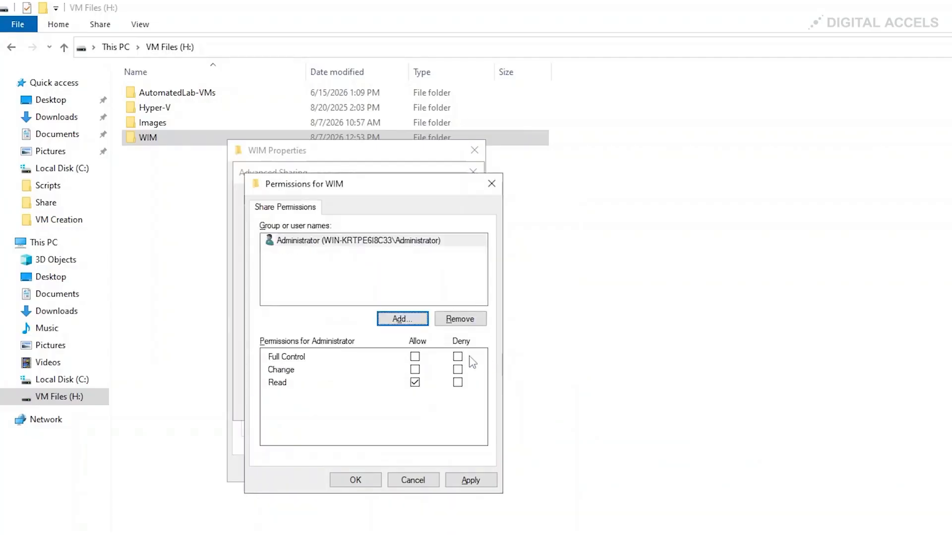
# - Allow Full Control for Administrator in the WIM share permissions and apply the advanced sharing settings
pyautogui.click(414, 356)
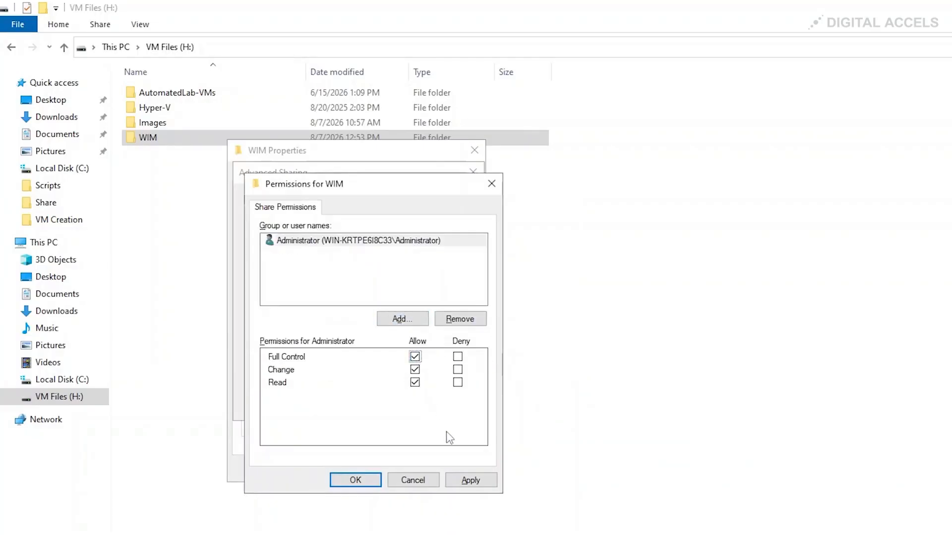
pyautogui.click(452, 480)
pyautogui.click(357, 480)
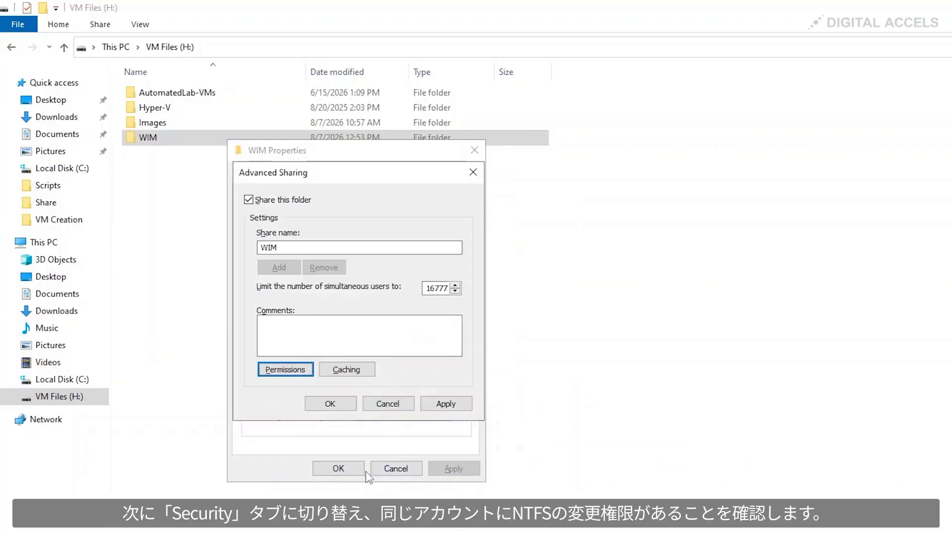
pyautogui.click(445, 403)
pyautogui.click(329, 404)
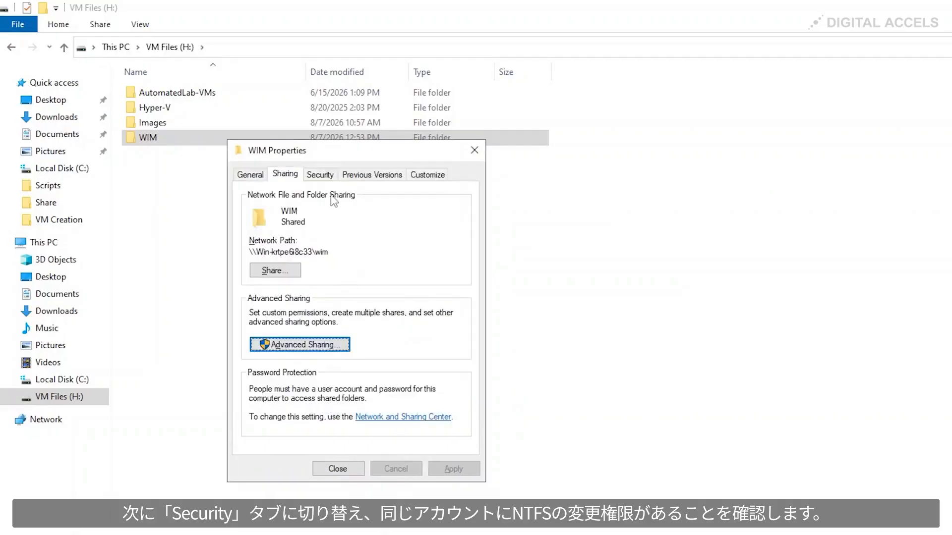
# - Check the Administrators group's NTFS permissions on the WIM folder and select its network path in the sharing properties
pyautogui.click(323, 175)
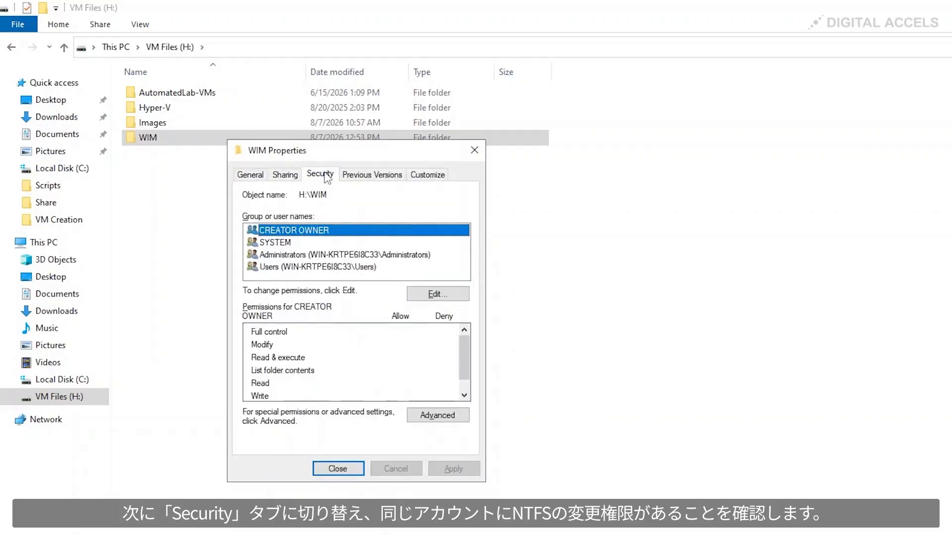
pyautogui.click(301, 254)
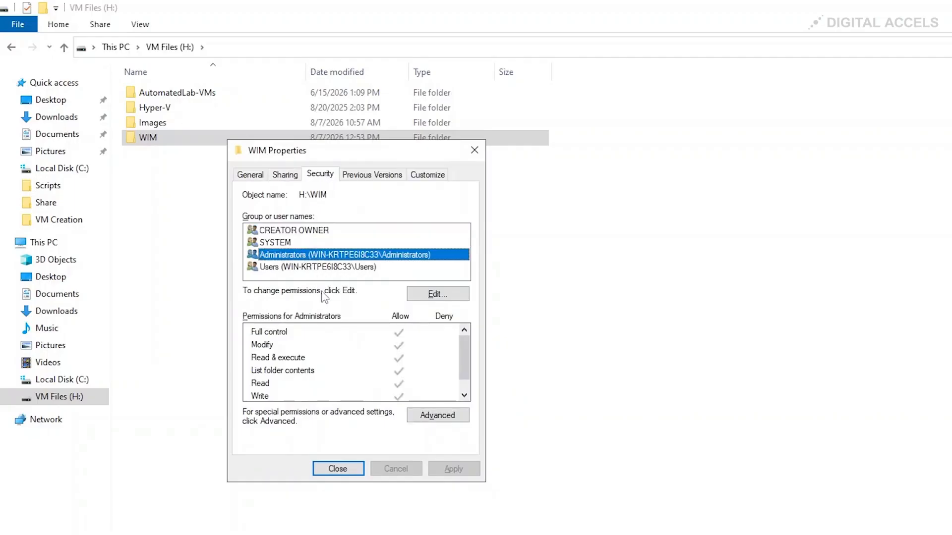
pyautogui.scroll(-1, 408, 362)
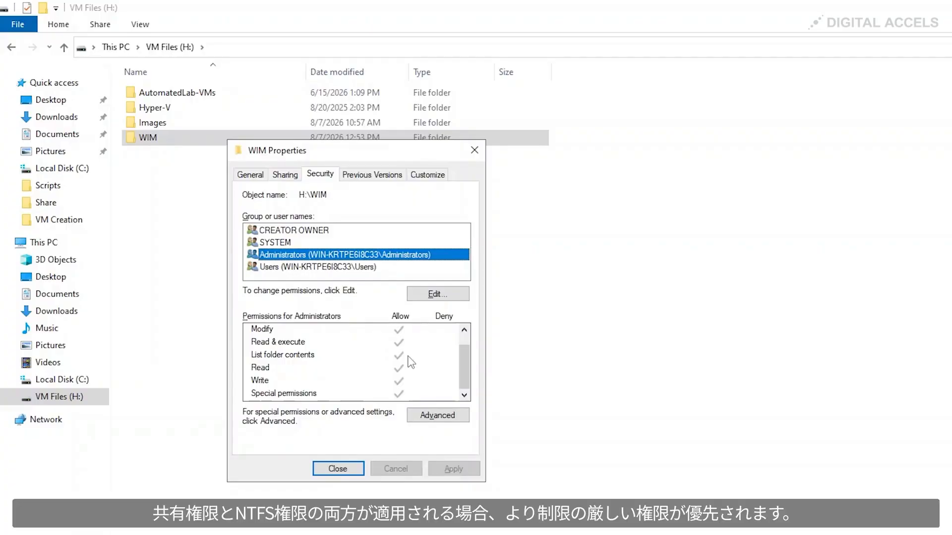
pyautogui.scroll(1, 411, 362)
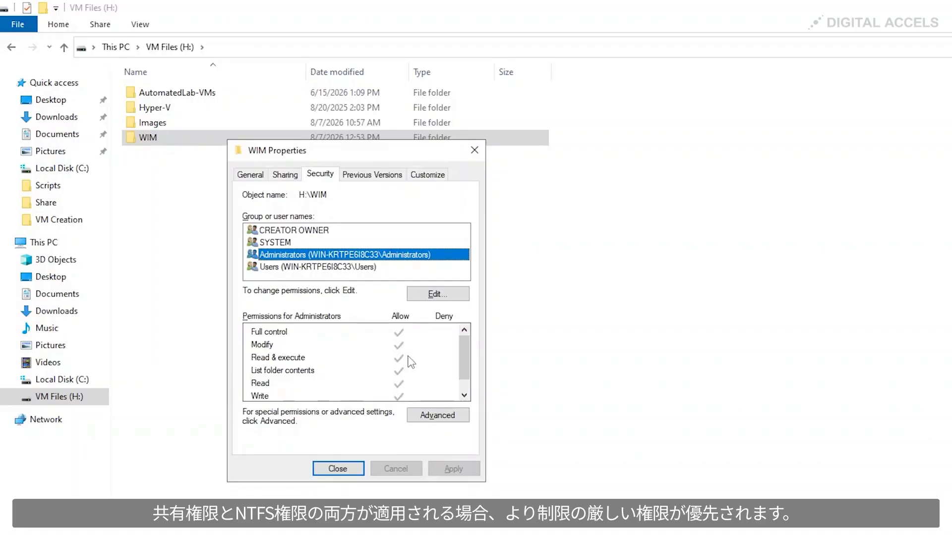
pyautogui.click(284, 174)
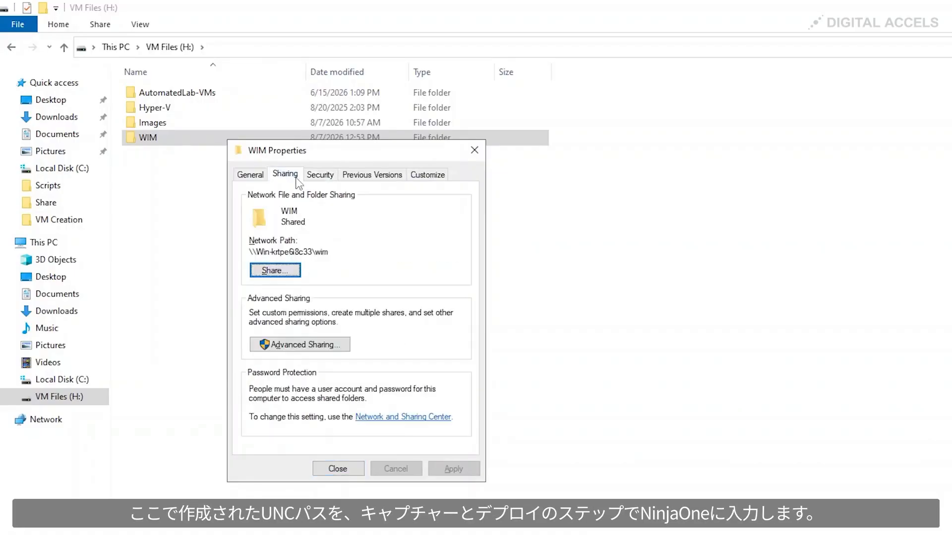
pyautogui.moveTo(328, 253); pyautogui.dragTo(247, 255)
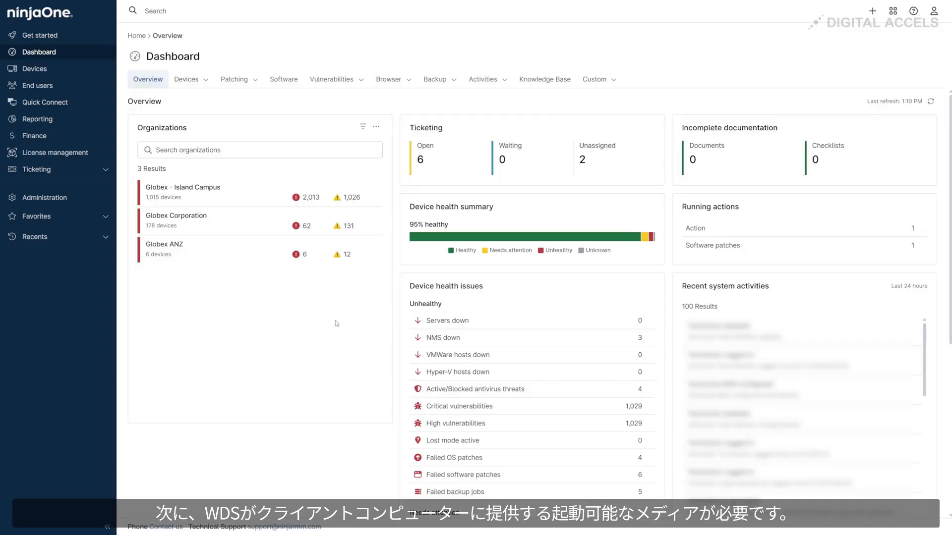
# - Switch to NinjaOne, download the Operating System Deployment launcher for Windows from the administration library, and run it
pyautogui.click(95, 201)
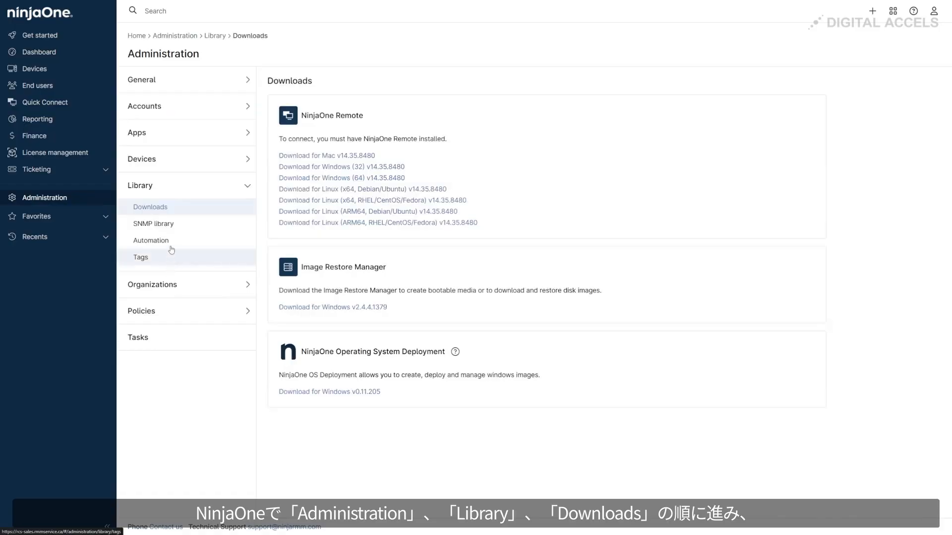
pyautogui.click(372, 392)
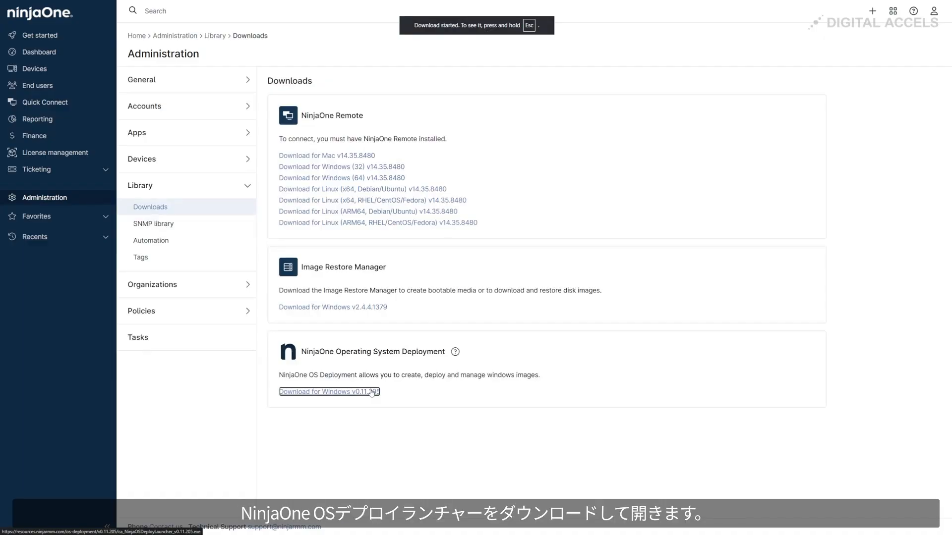
pyautogui.doubleClick(91, 34)
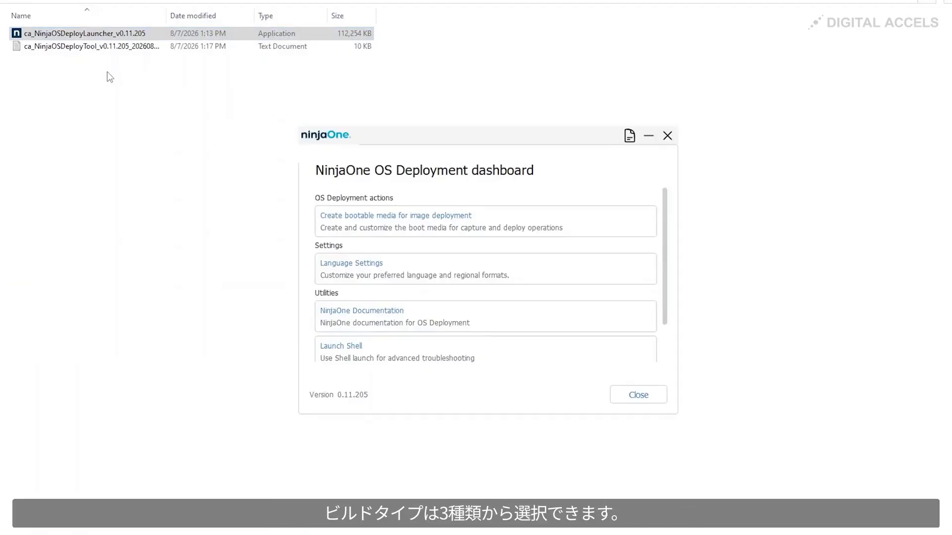
# - Create bootable media for image deployment as a WIM, saved on H: as ca_NinjaOSDeployTool_v0.11.205_boot-media.wim
pyautogui.click(481, 225)
pyautogui.click(489, 204)
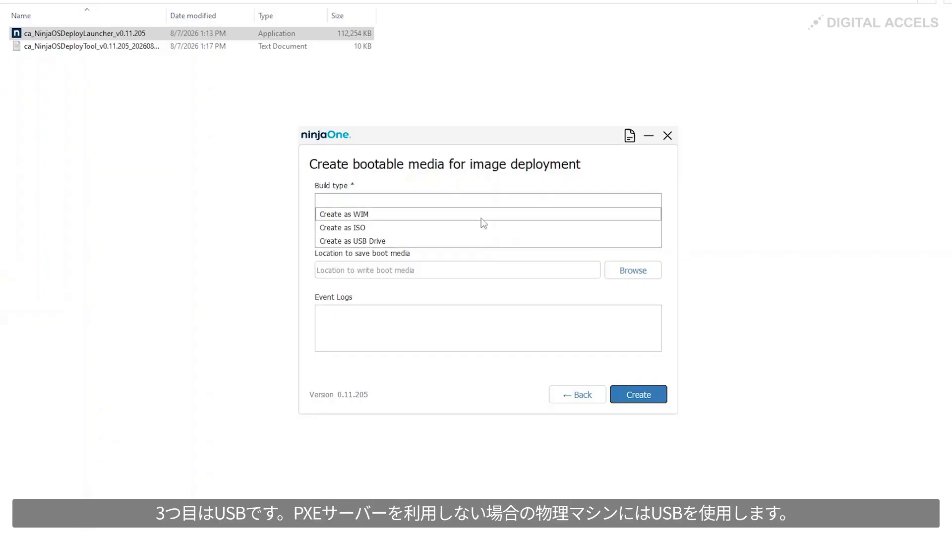
pyautogui.click(481, 216)
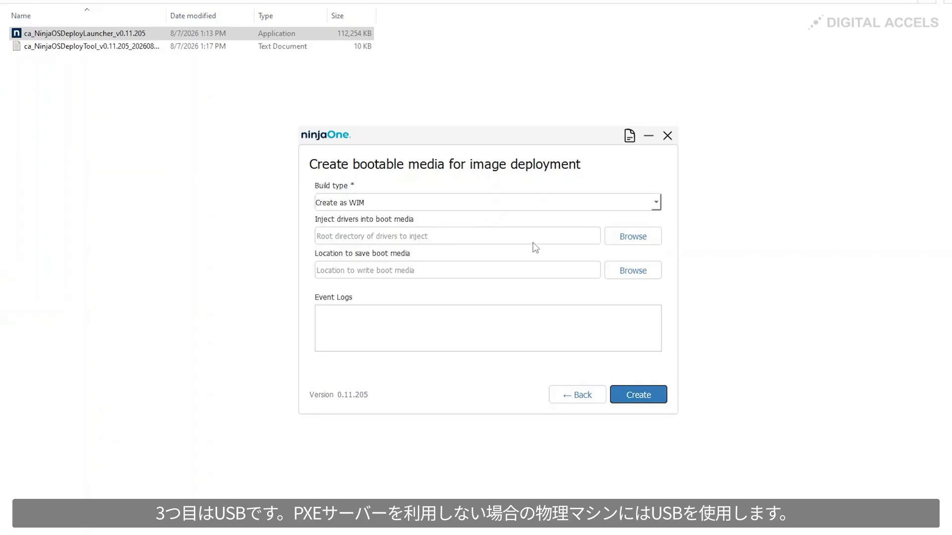
pyautogui.click(619, 270)
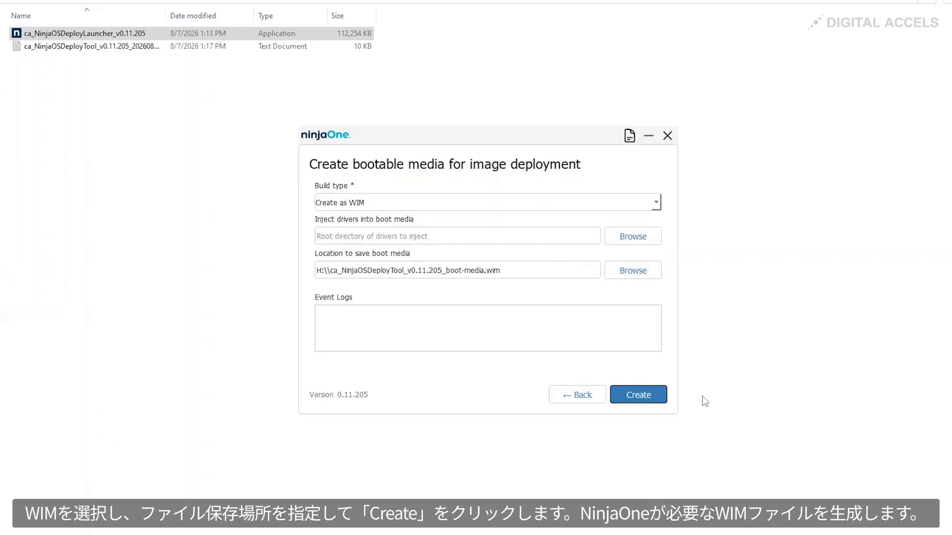
pyautogui.click(632, 395)
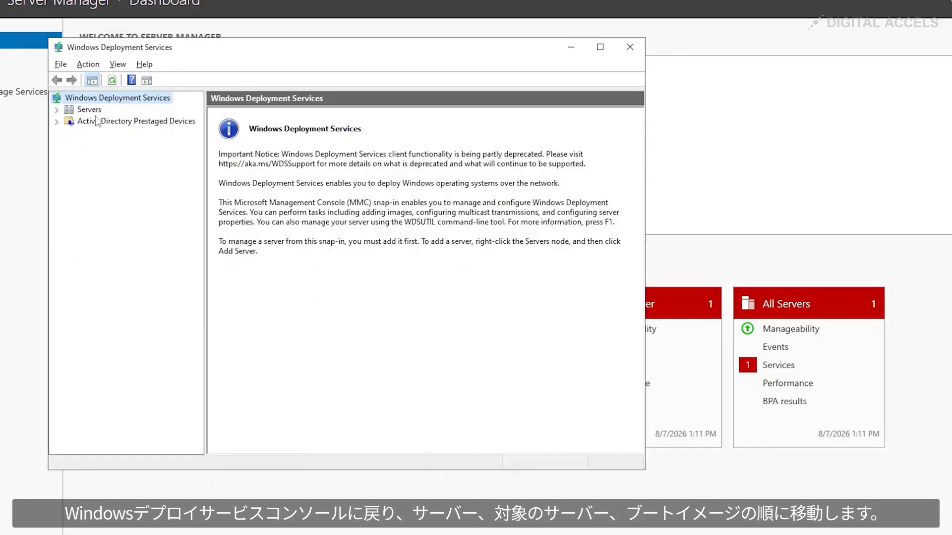
# - In Windows Deployment Services, start adding a boot image to the server's Boot Images from H:\ca_NinjaOSDeployTool_v0.11.205_boot-media.wim
pyautogui.click(57, 110)
pyautogui.click(85, 123)
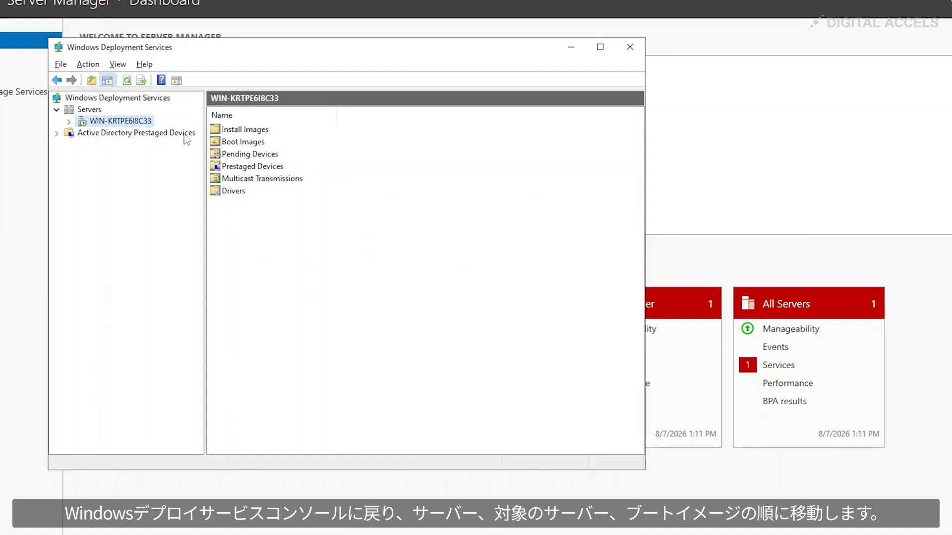
pyautogui.doubleClick(226, 142)
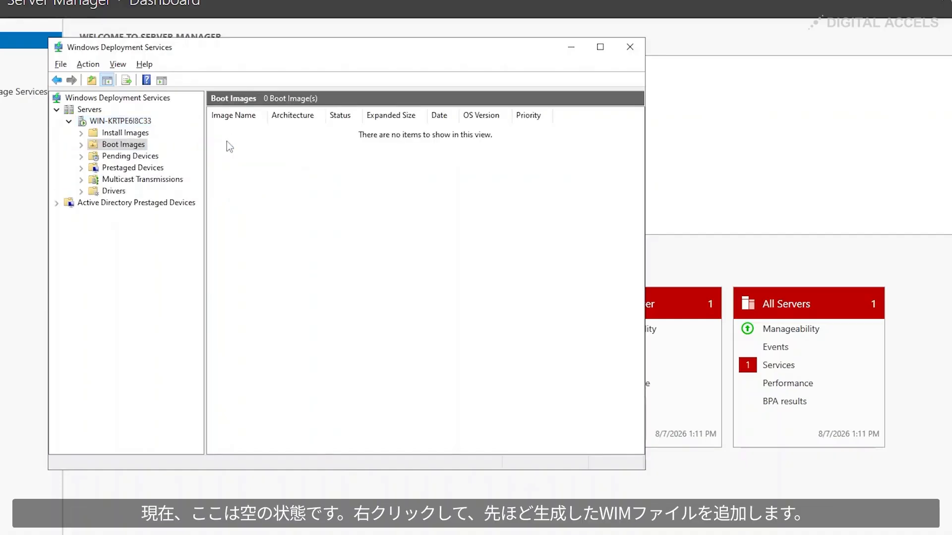
pyautogui.rightClick(227, 142)
pyautogui.click(257, 151)
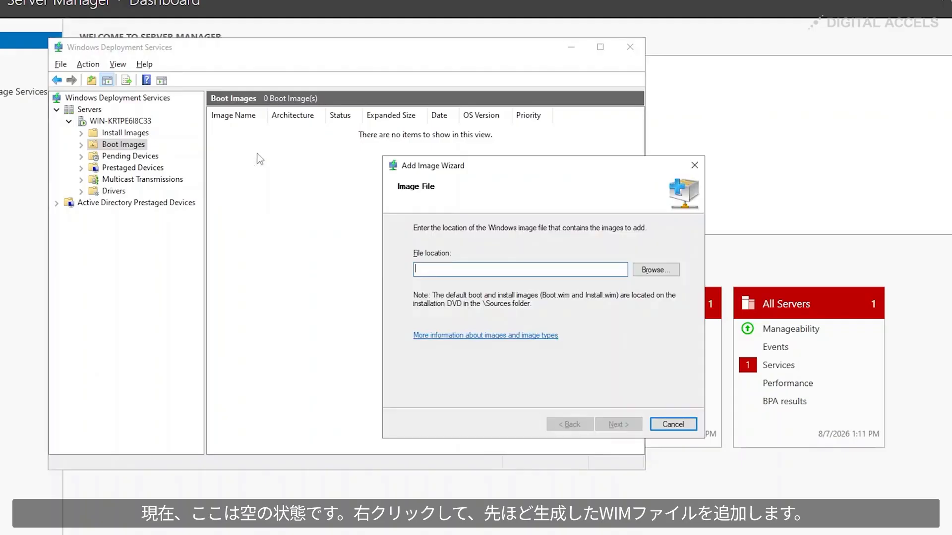
pyautogui.click(653, 271)
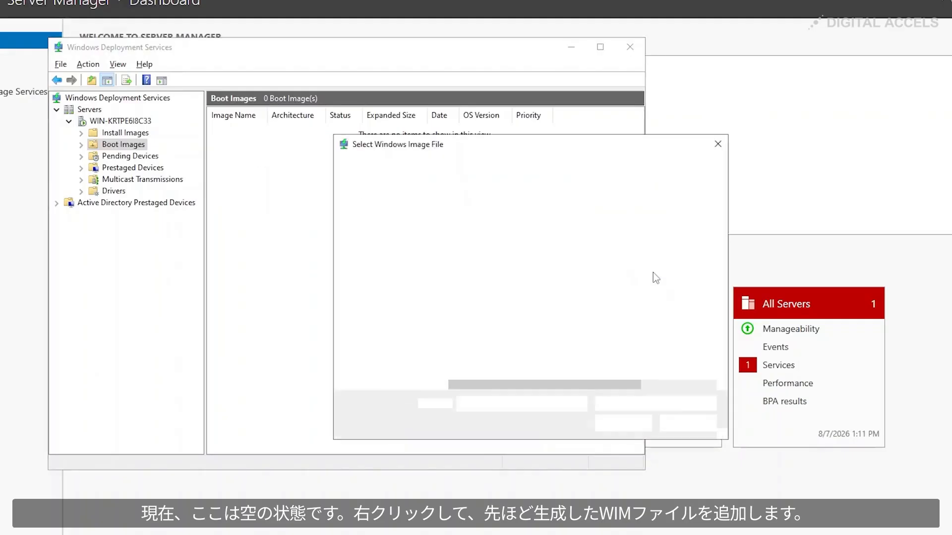
pyautogui.click(536, 284)
pyautogui.doubleClick(535, 283)
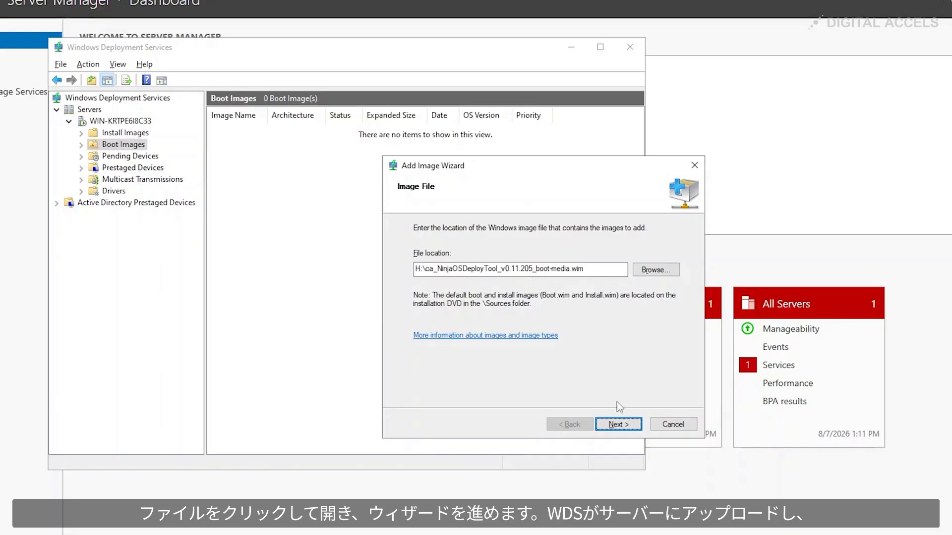
pyautogui.click(626, 424)
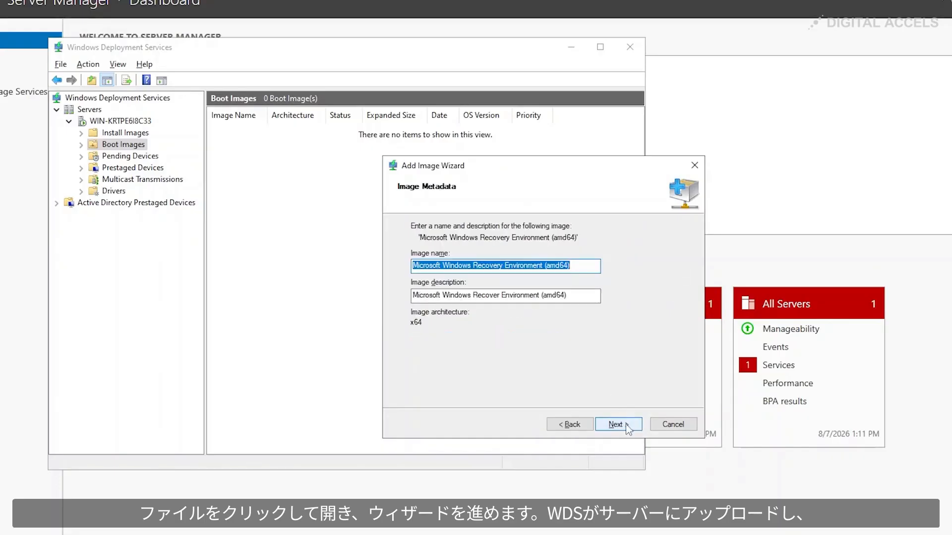
# - Name the boot image "NinjaOne Image" and start adding it to the server
pyautogui.write('NinjaONe Ima')
pyautogui.press('BackSpace')
pyautogui.press('BackSpace')
pyautogui.press('BackSpace')
pyautogui.press('BackSpace')
pyautogui.press('BackSpace')
pyautogui.press('BackSpace')
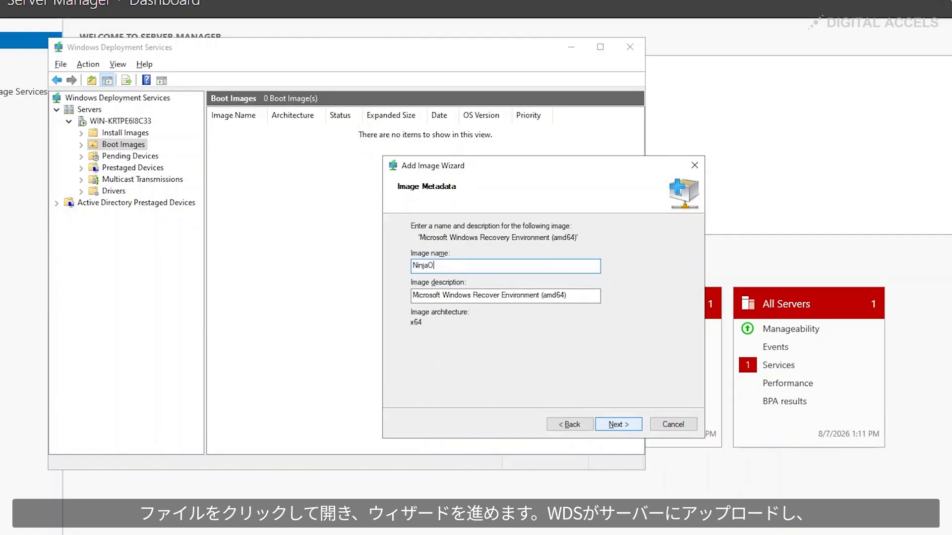
pyautogui.write('ne Image')
pyautogui.click(626, 425)
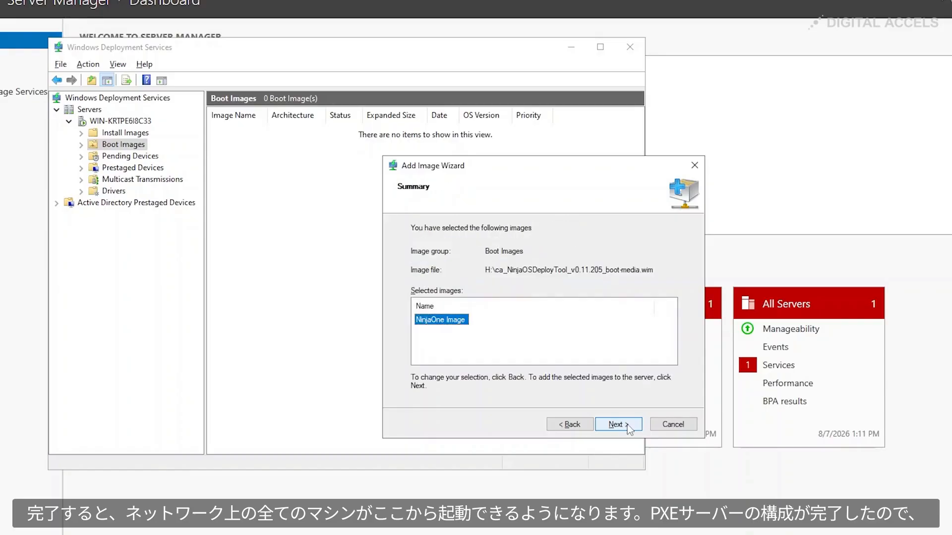
pyautogui.click(627, 426)
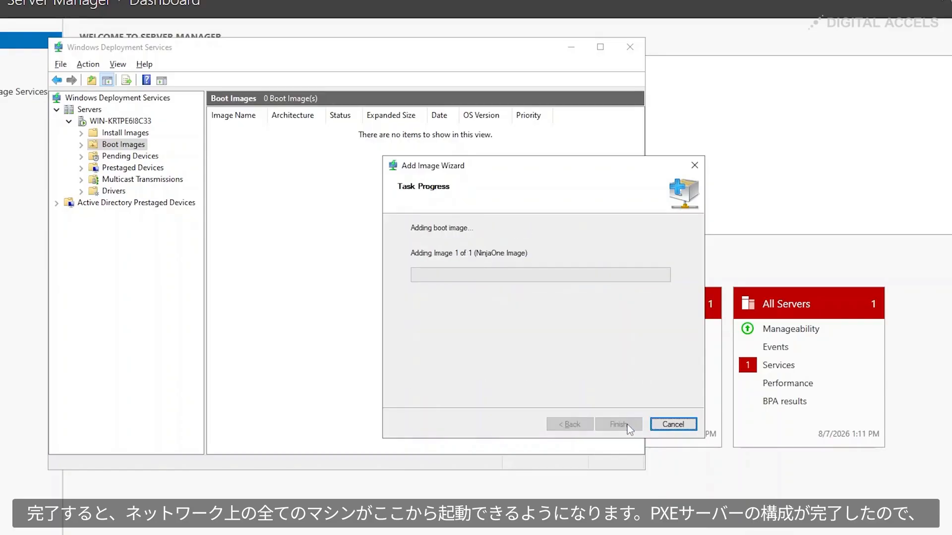